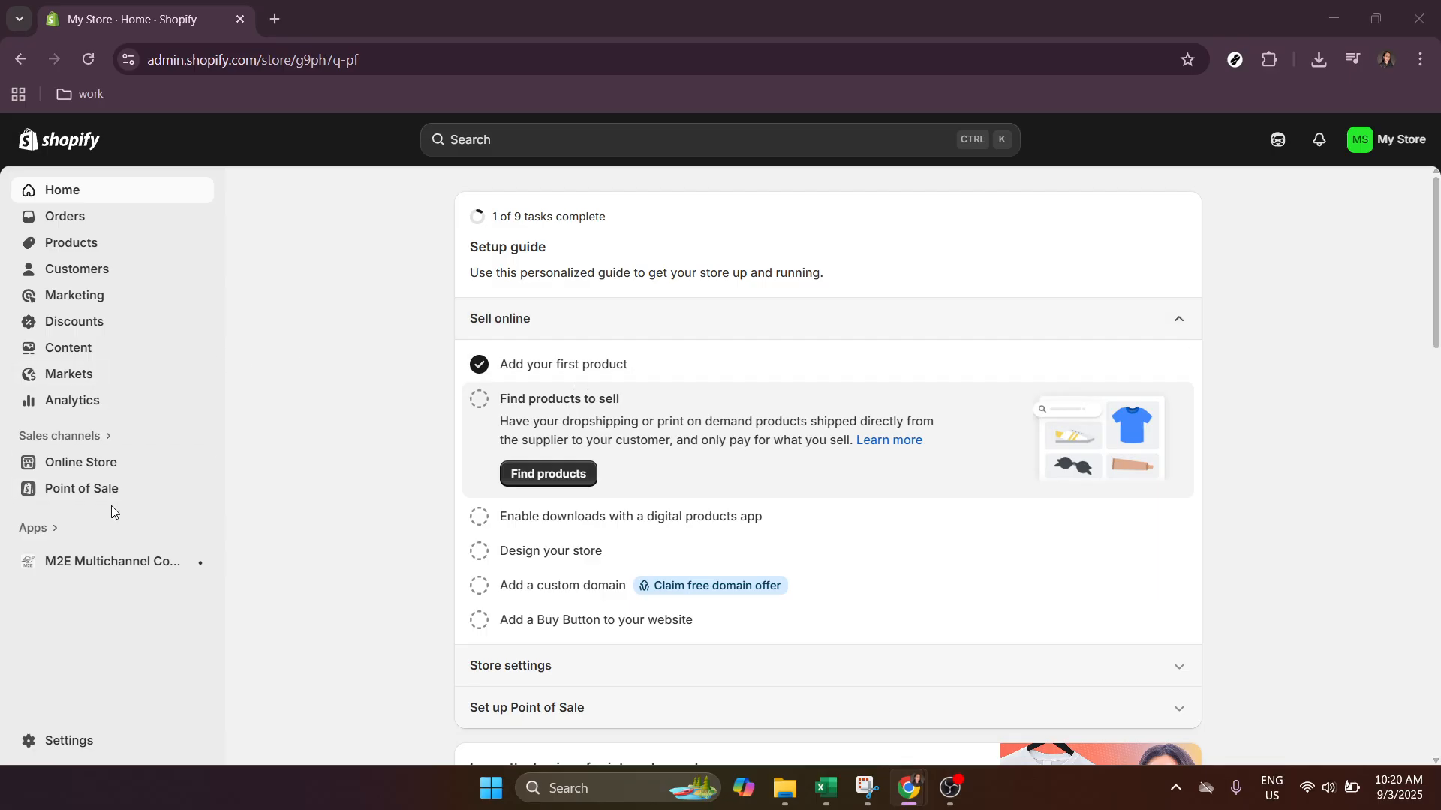
# - Search the store's apps for "shopcodes" and open the Shopcodes listing in the Shopify App Store
pyautogui.click(54, 532)
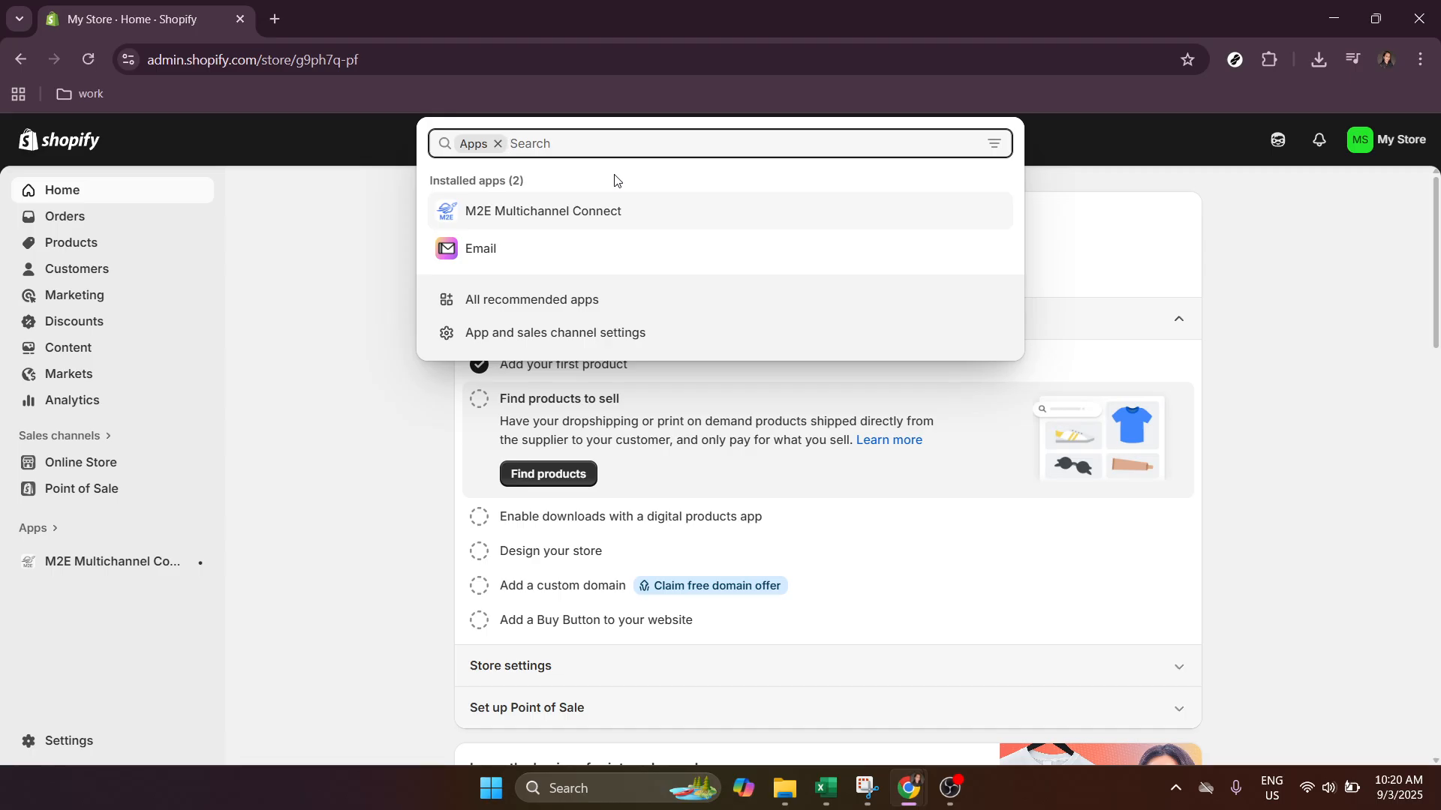
pyautogui.write('sh')
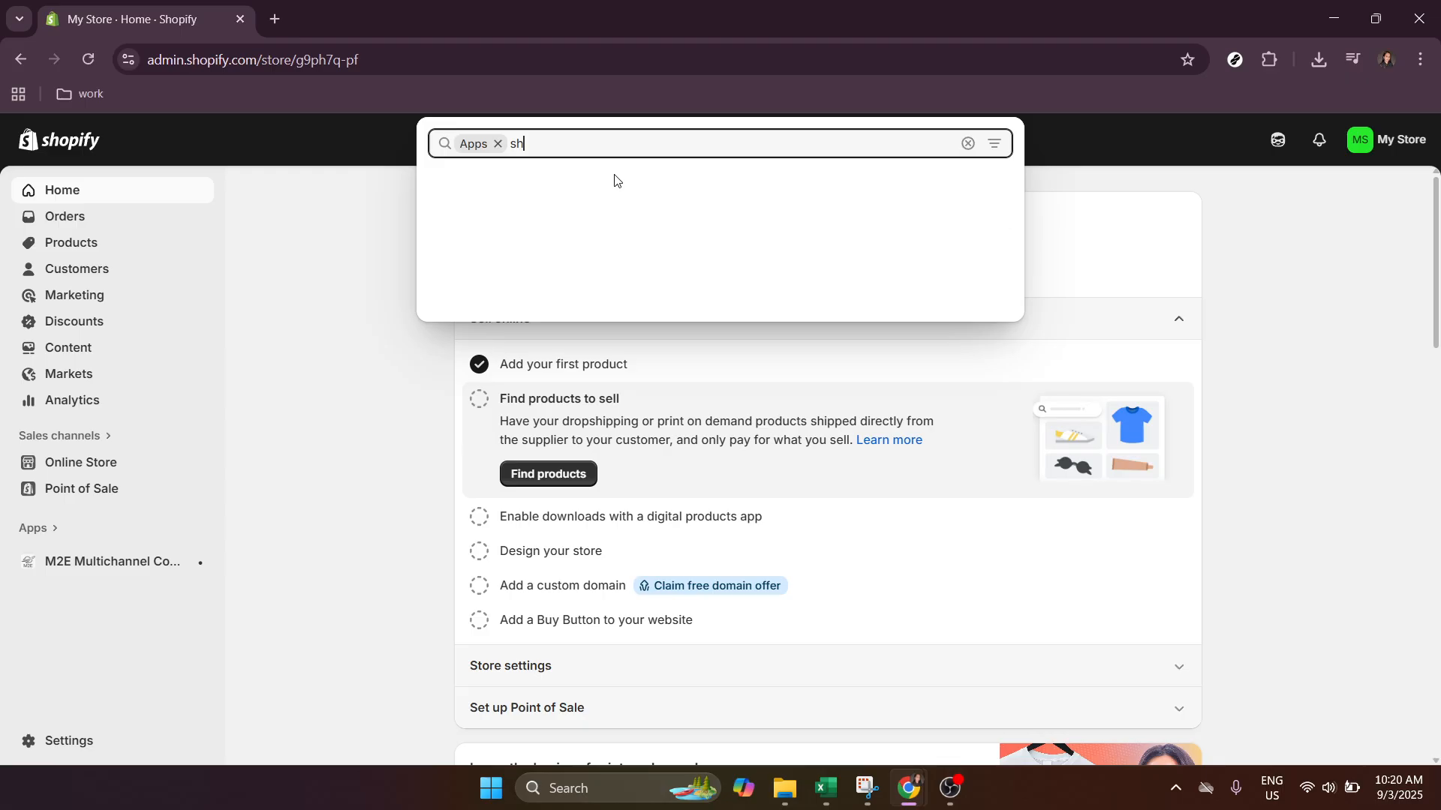
pyautogui.write('opcodes')
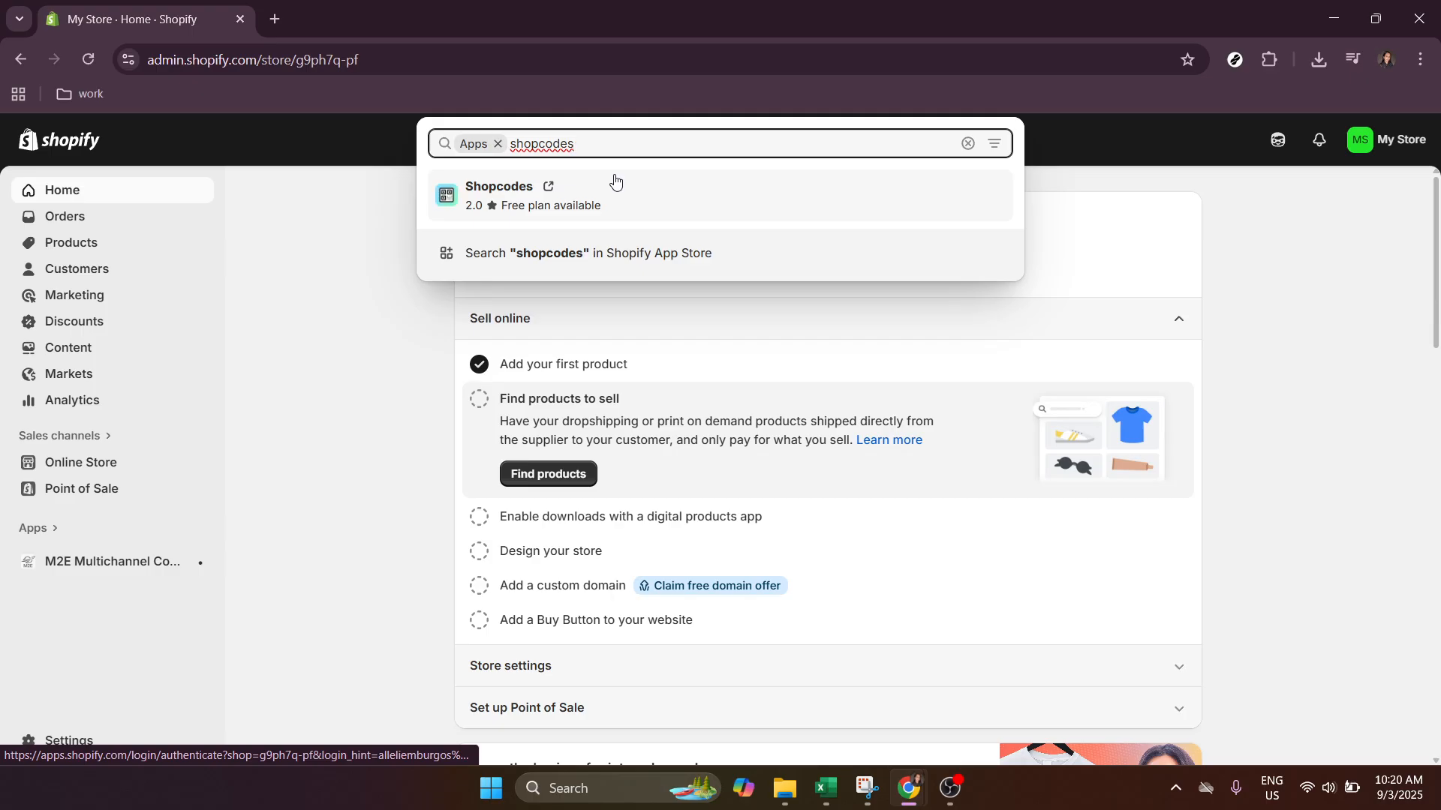
pyautogui.click(501, 190)
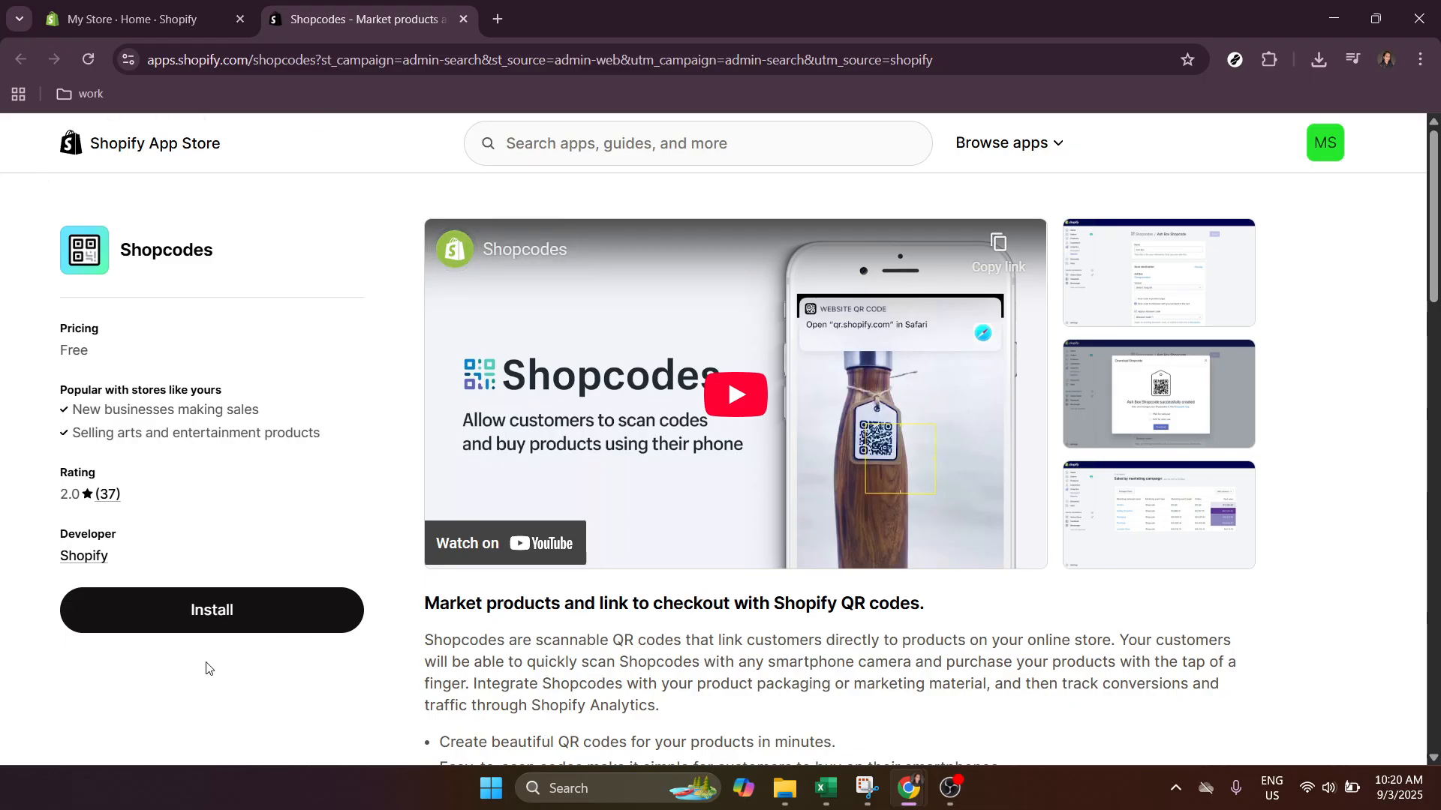
# - Install the Shopcodes app on the store with the requested data access and open it
pyautogui.click(250, 609)
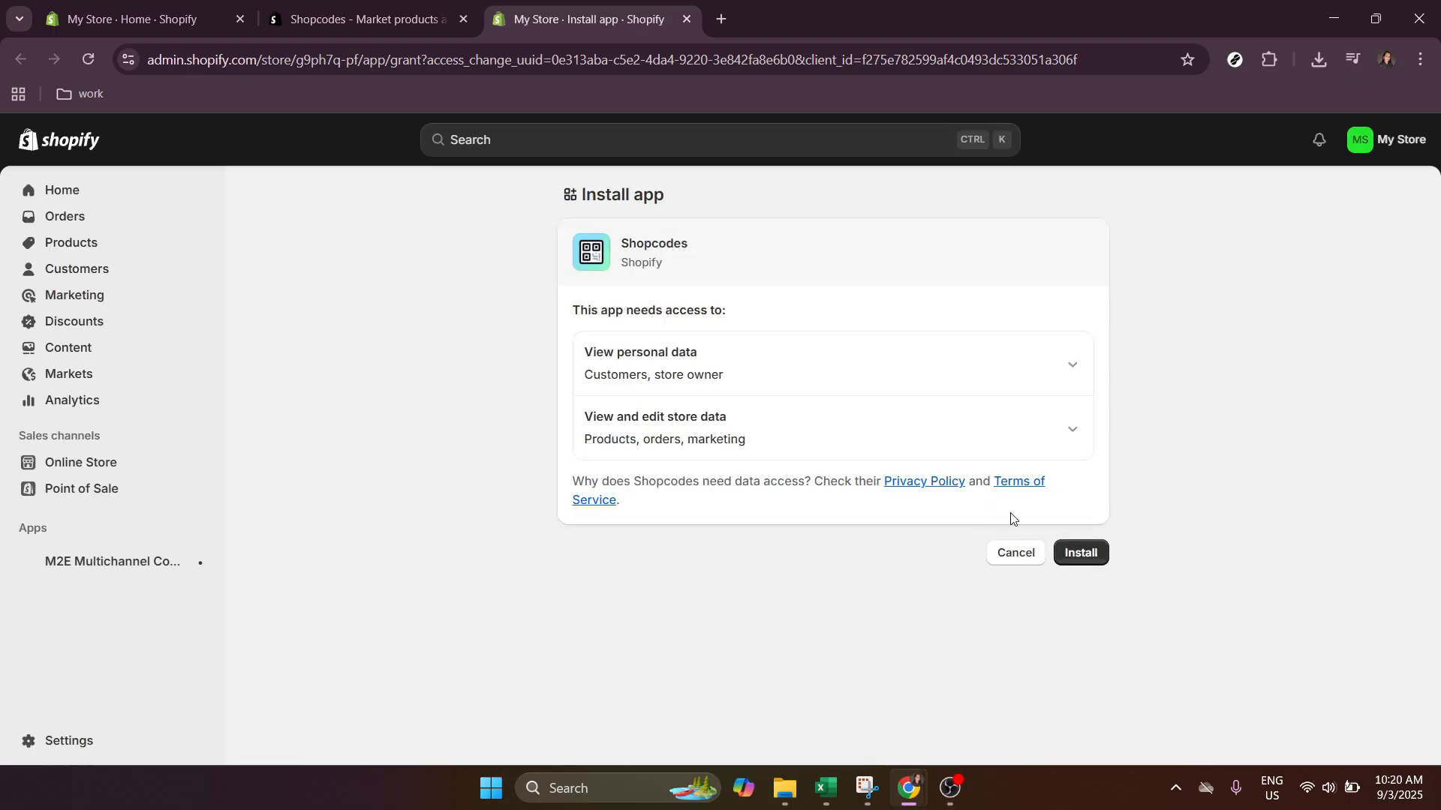
pyautogui.click(1083, 553)
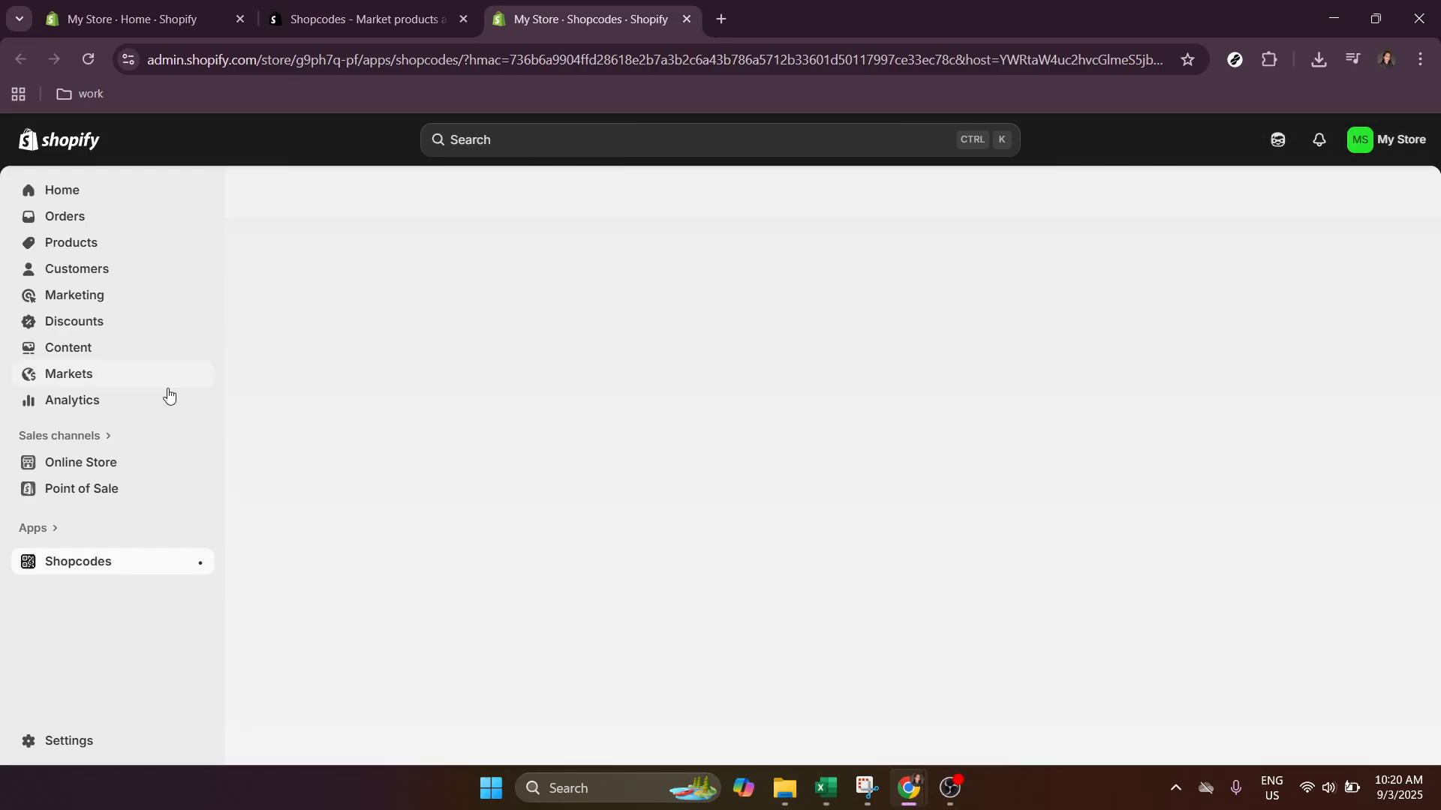
pyautogui.click(111, 570)
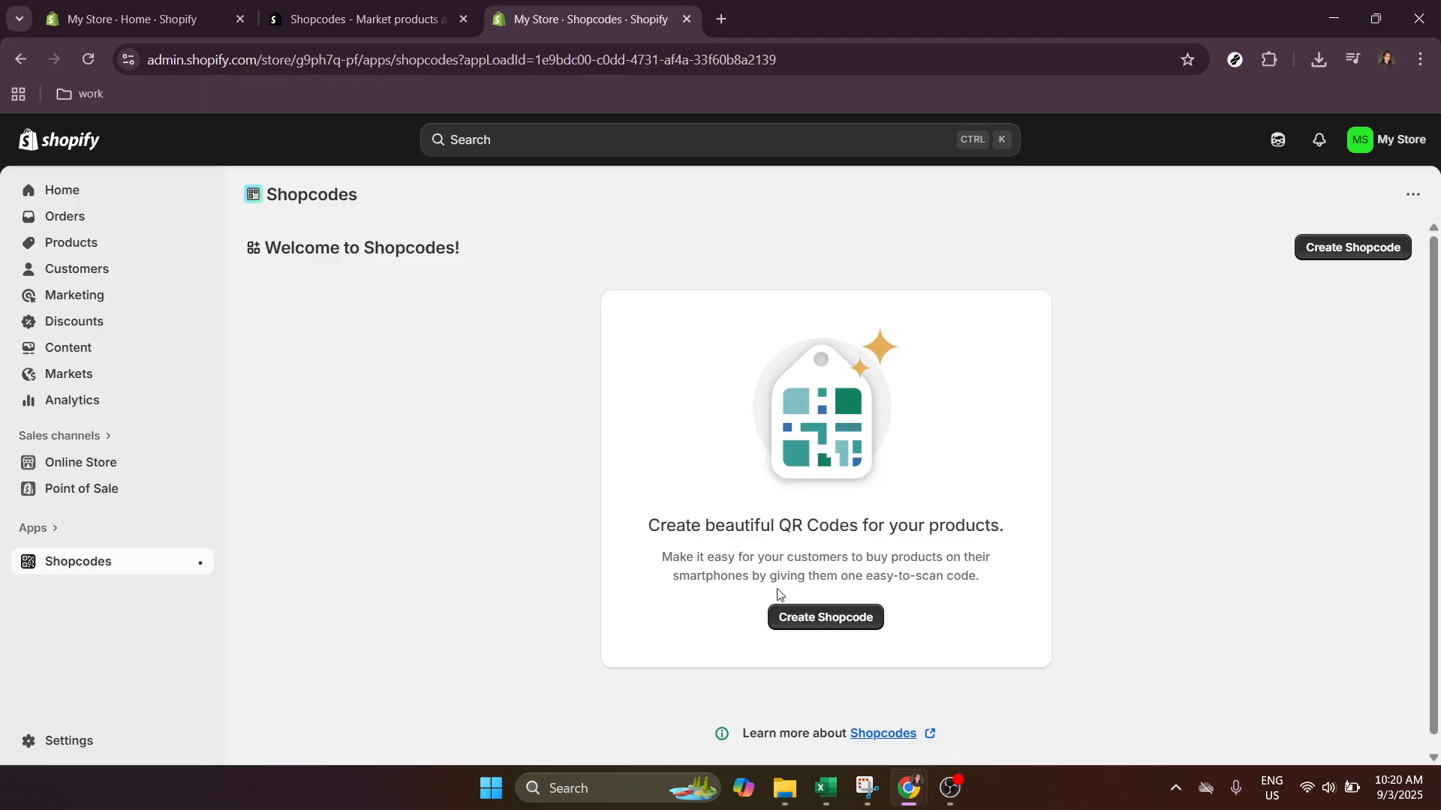
# - Start a new Shopcode and title it "SKU 110"
pyautogui.click(866, 610)
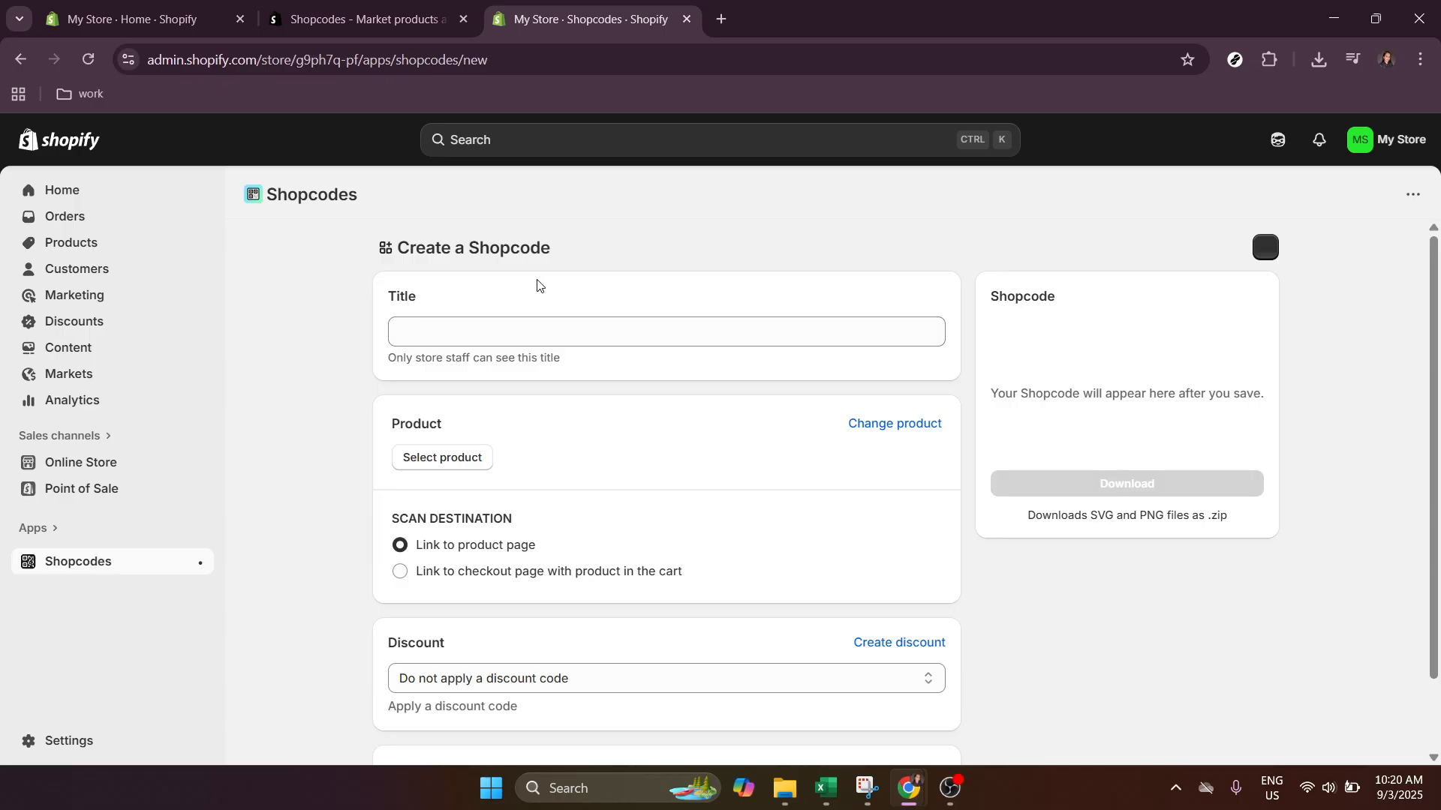
pyautogui.click(520, 321)
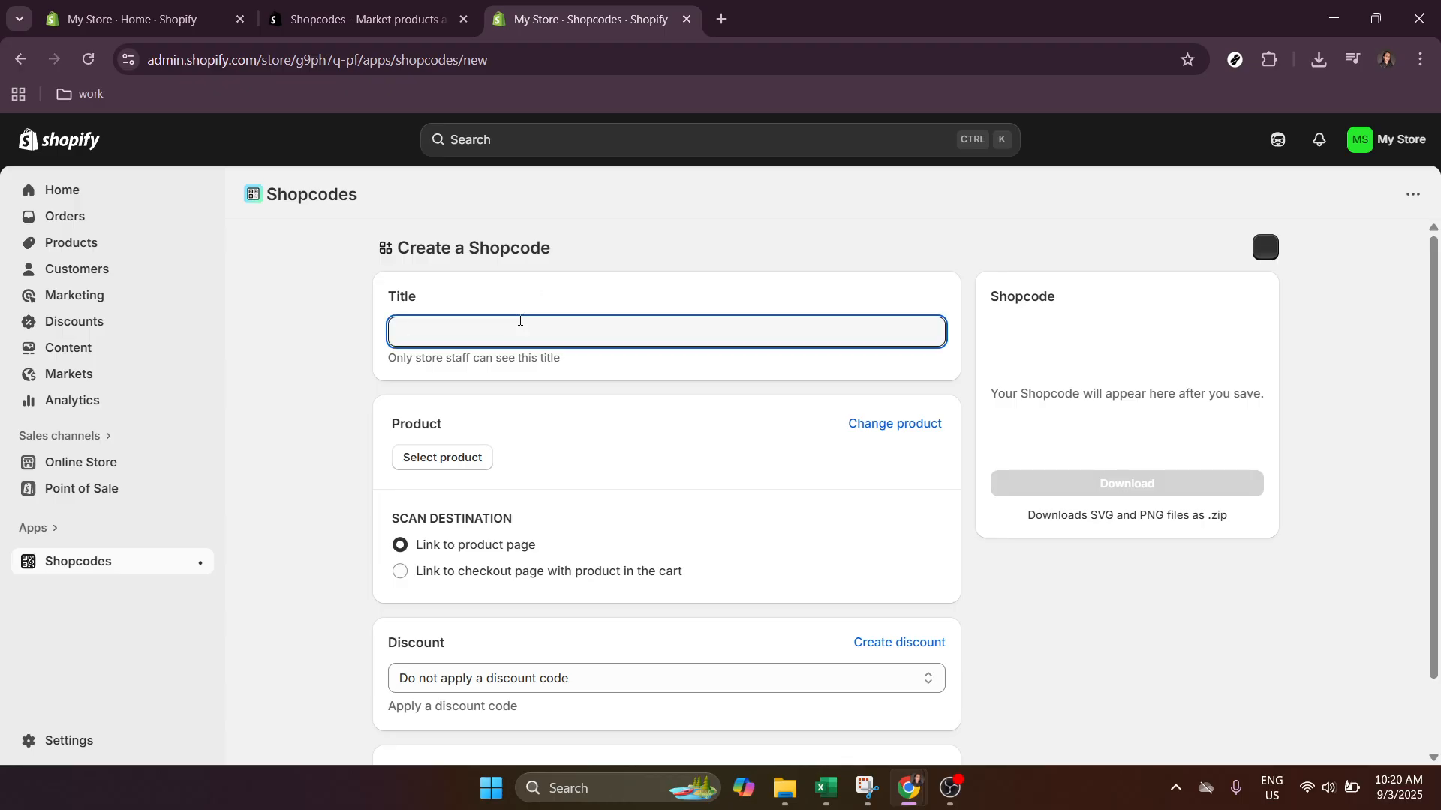
pyautogui.write('SKU')
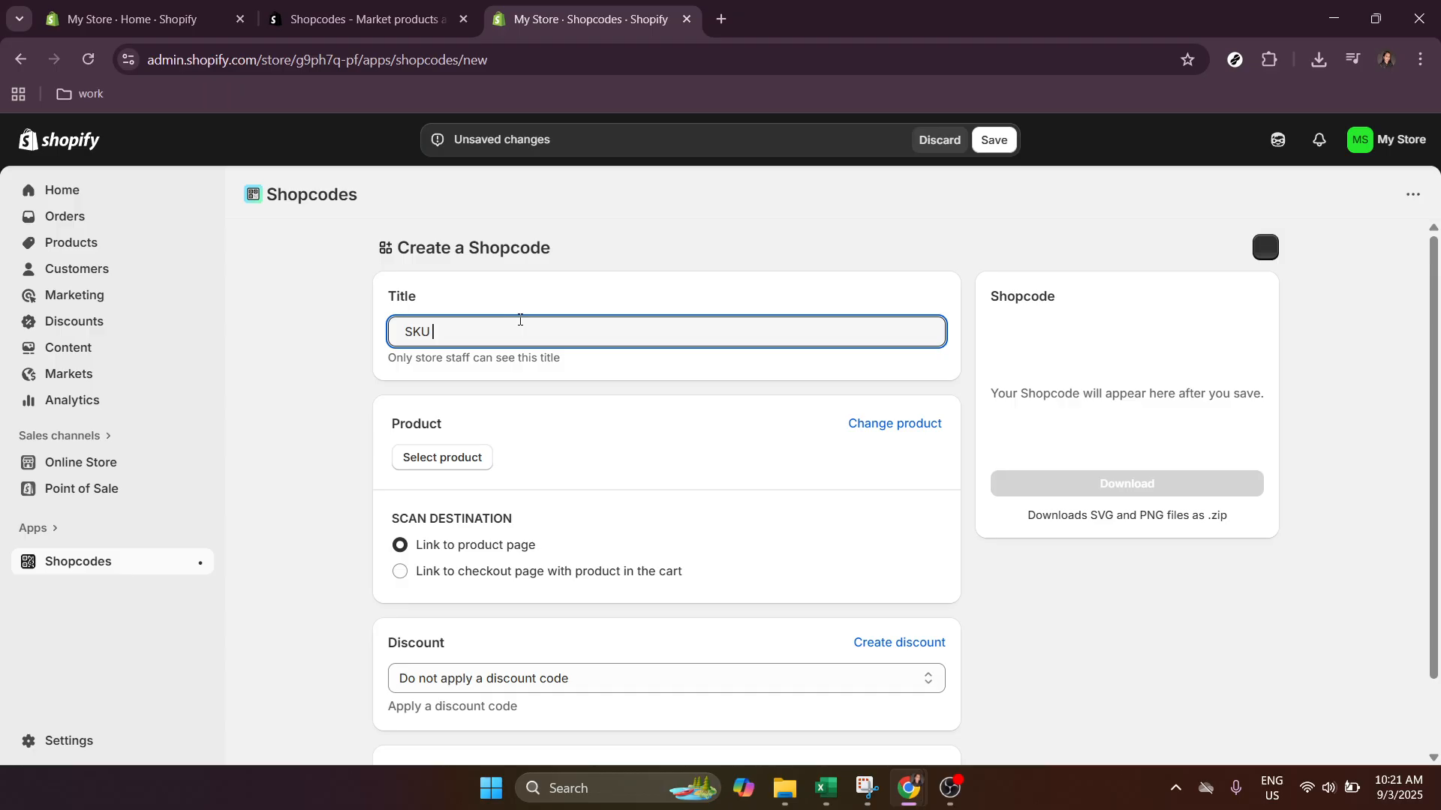
pyautogui.write(' 110')
# - Add Story Book 1 as the product for the Shopcode
pyautogui.click(479, 459)
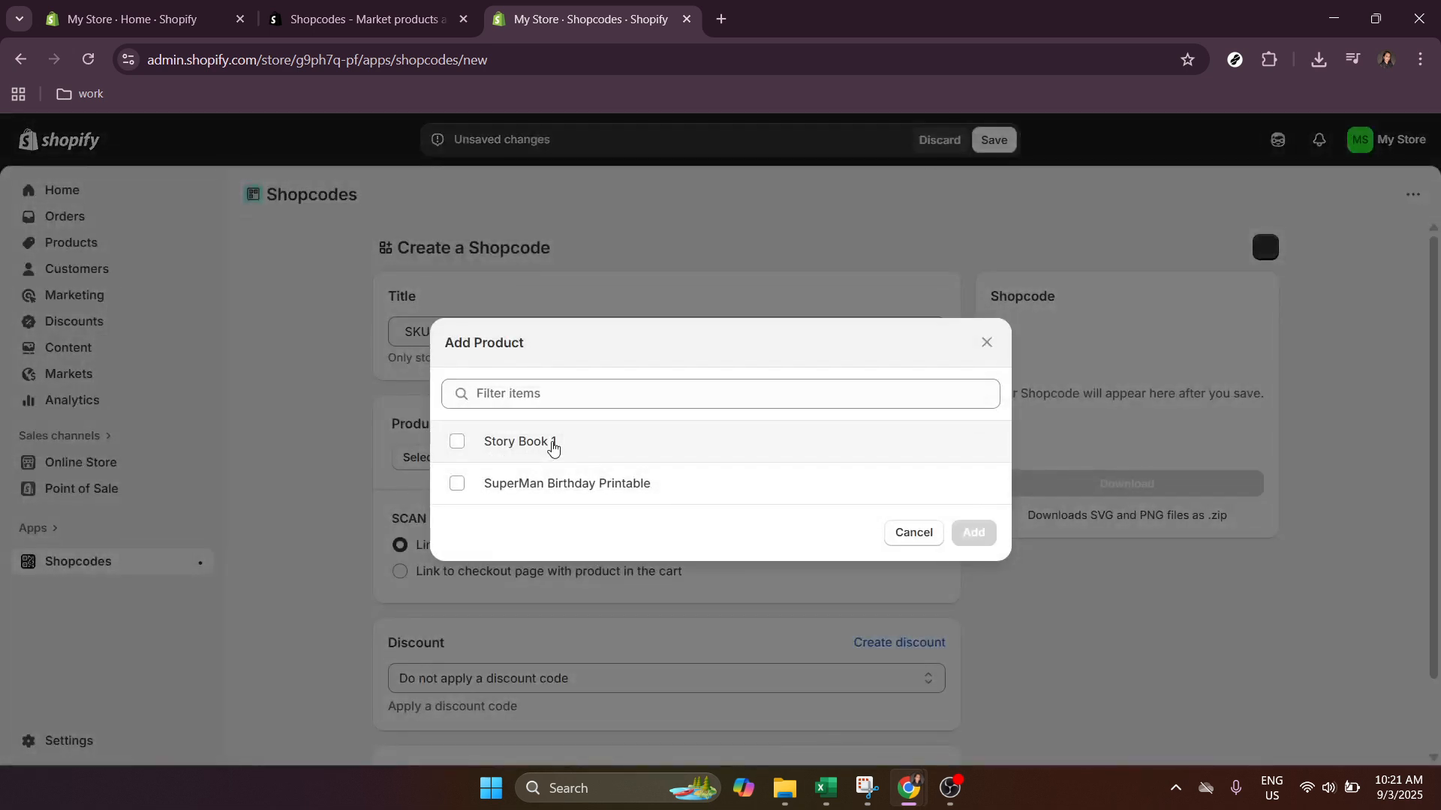
pyautogui.click(458, 443)
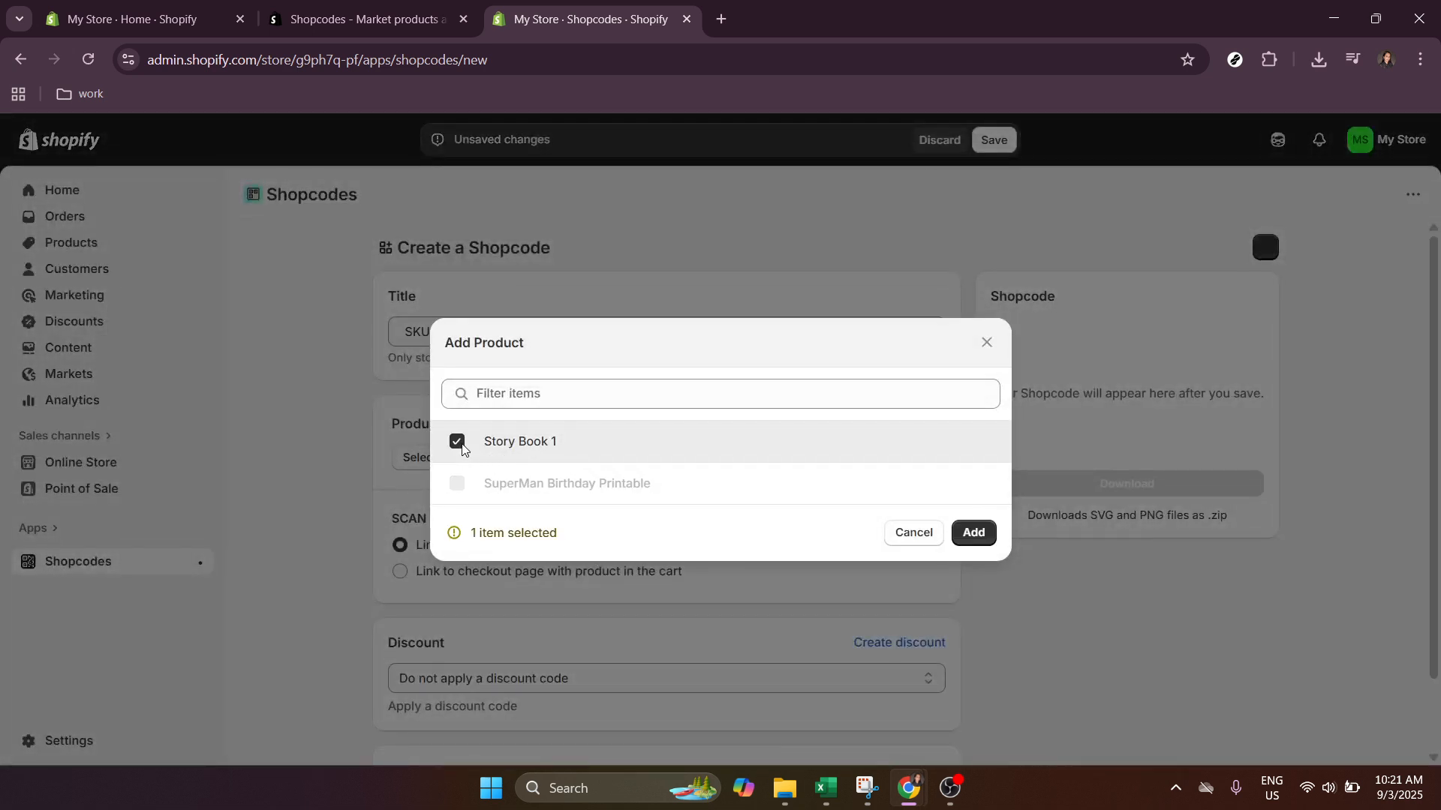
pyautogui.click(974, 548)
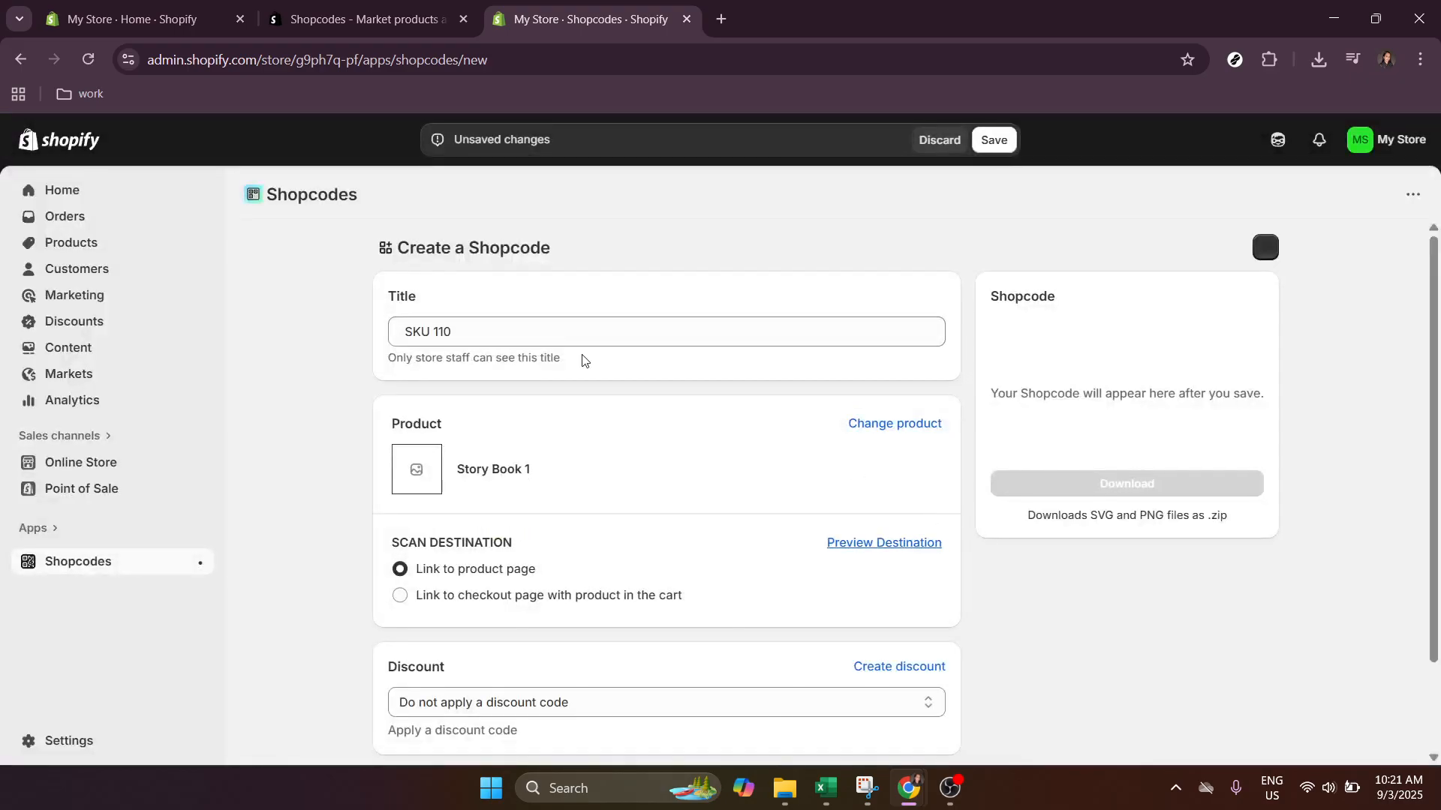
# - Replace the Shopcode's title with "story book"
pyautogui.moveTo(521, 335); pyautogui.dragTo(349, 326)
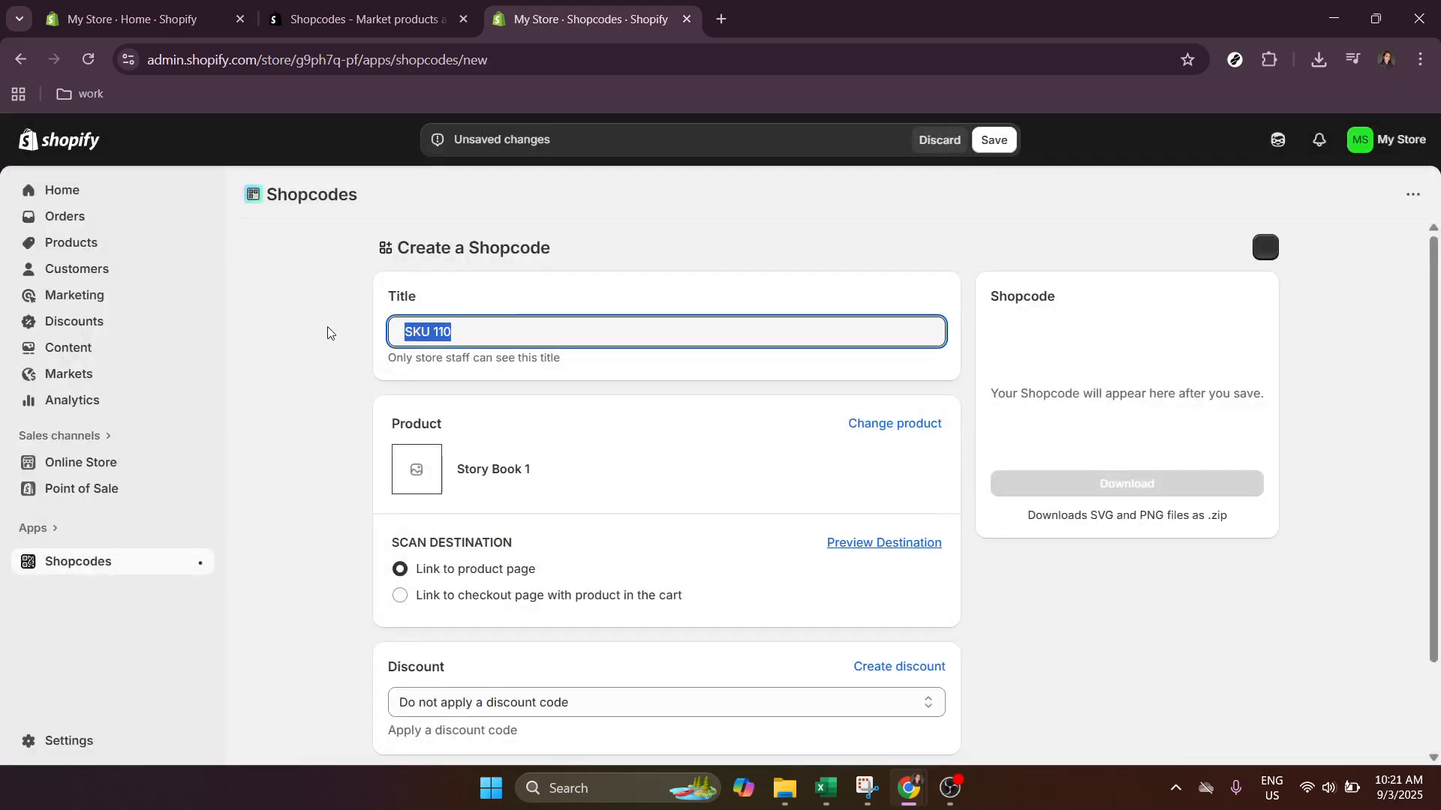
pyautogui.write('stro')
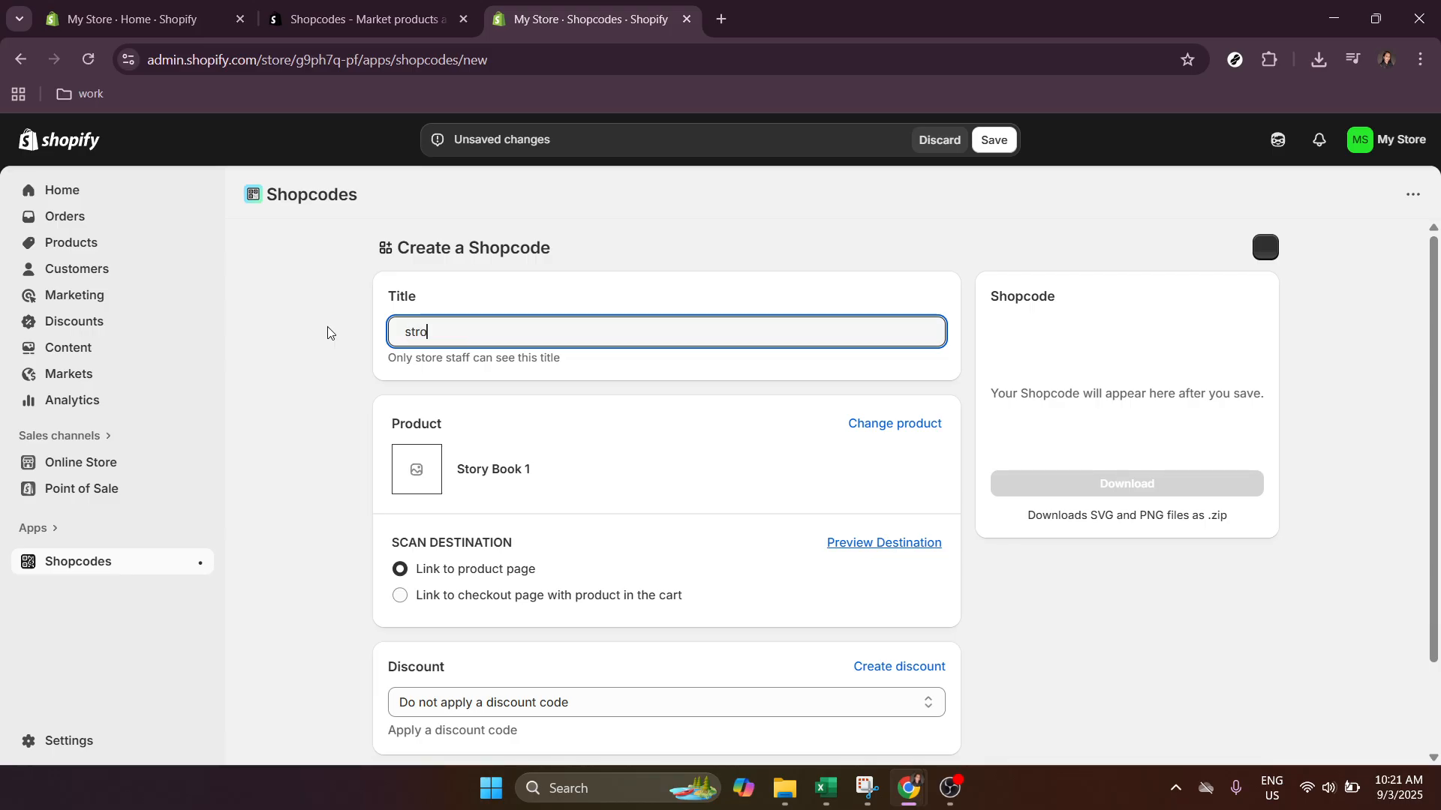
pyautogui.press('BackSpace')
pyautogui.press('BackSpace')
pyautogui.write('oery')
pyautogui.press('BackSpace')
pyautogui.press('BackSpace')
pyautogui.write('e')
pyautogui.press('BackSpace')
pyautogui.write('ry b')
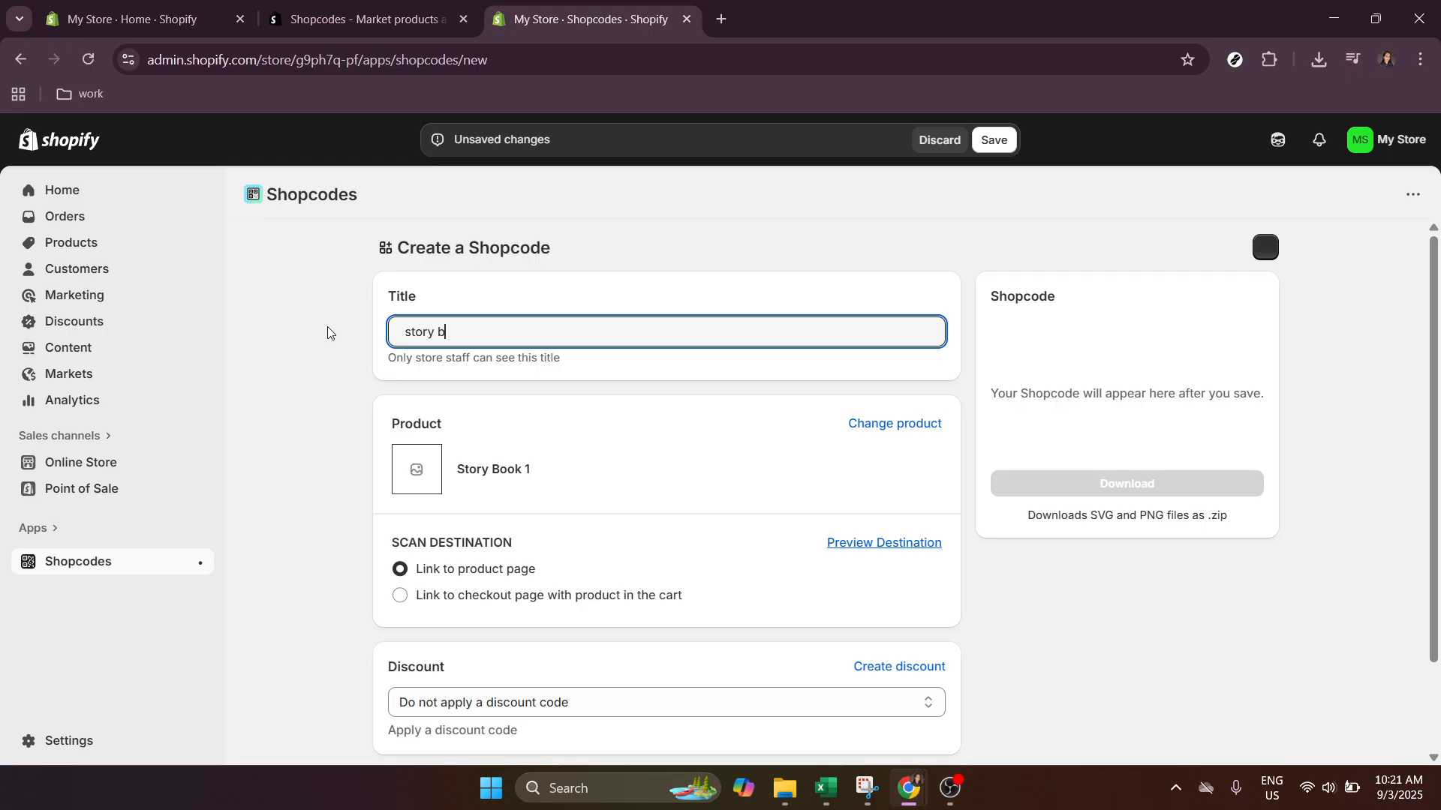
pyautogui.write('ook')
# - Set the scan destination to link to the checkout page with the product in the cart
pyautogui.scroll(-2, 443, 499)
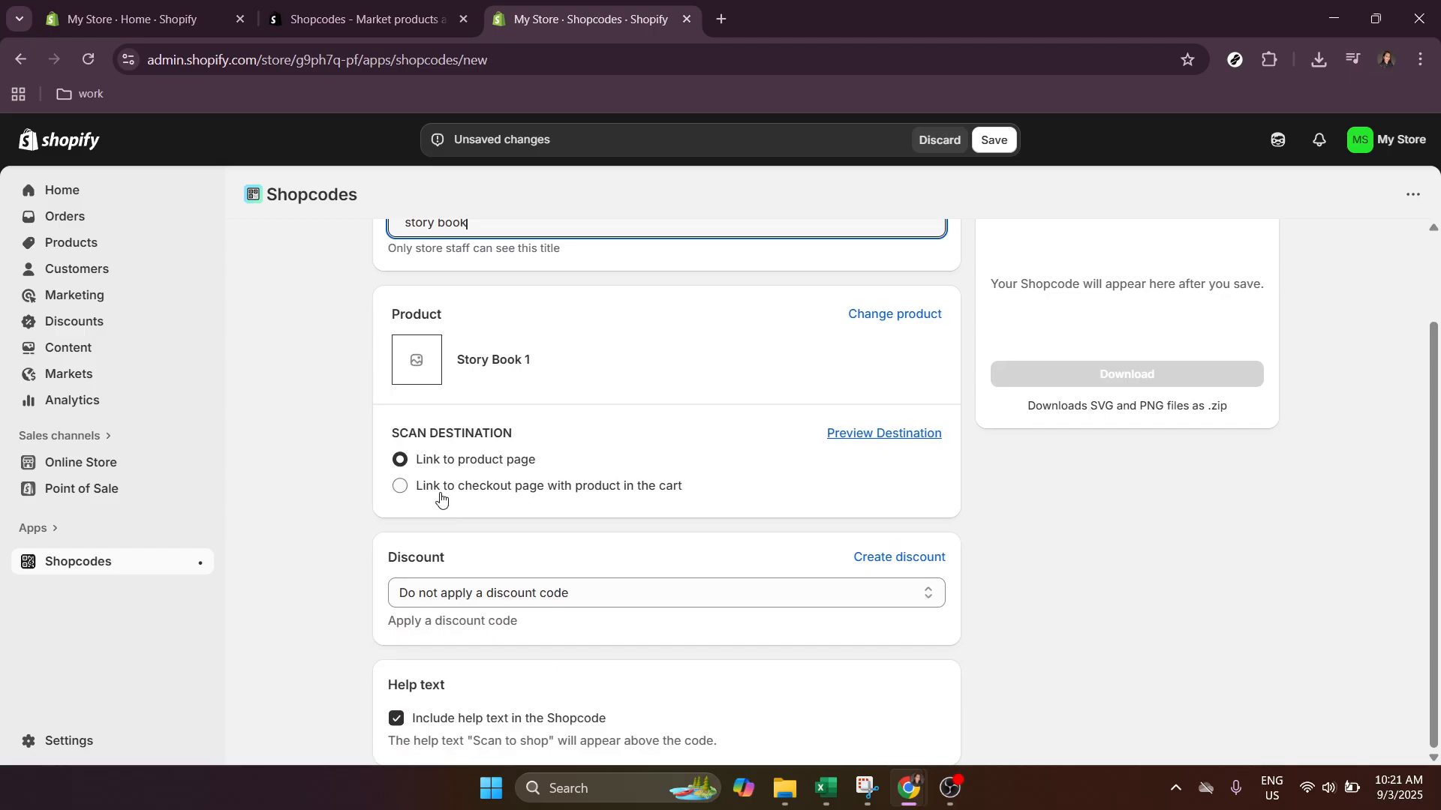
pyautogui.click(403, 488)
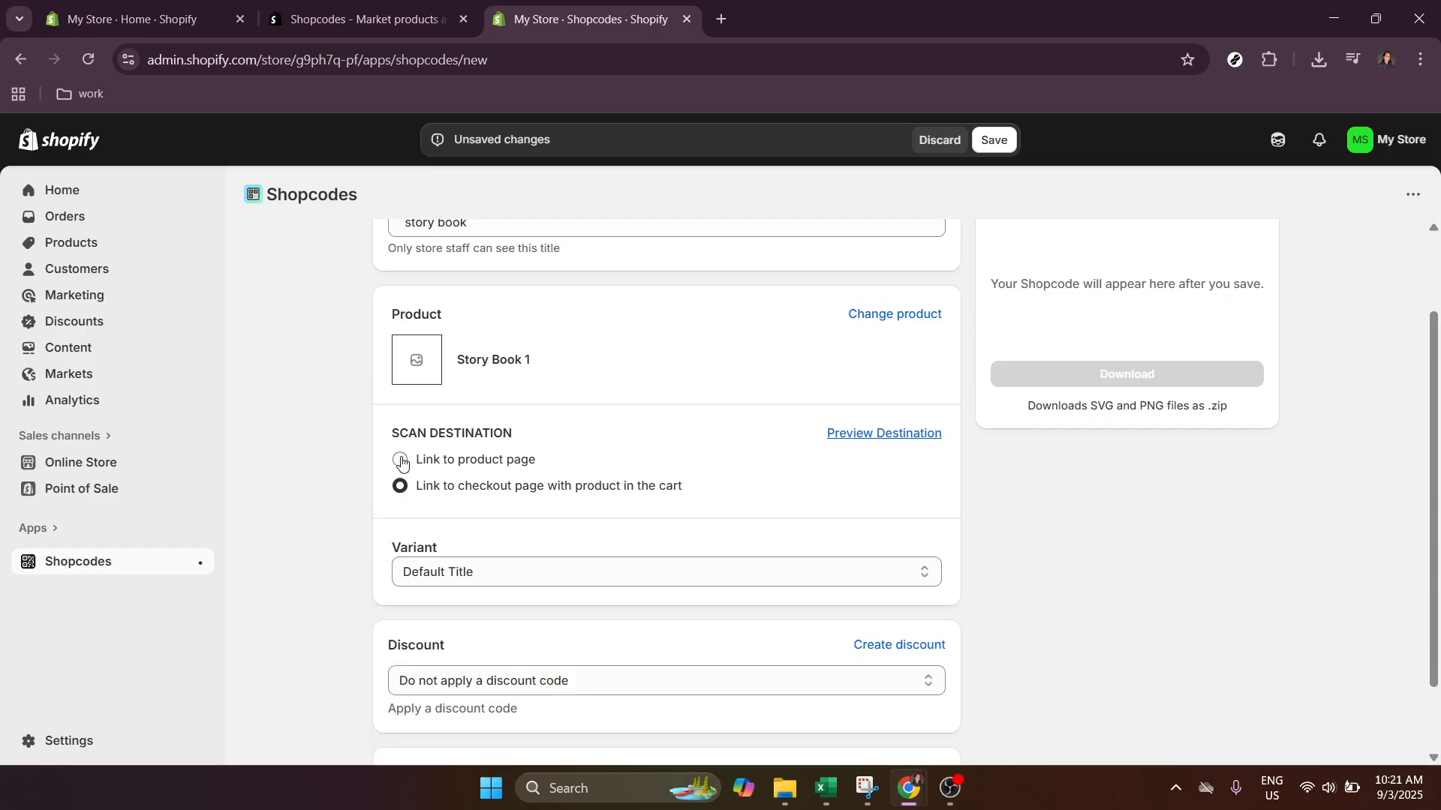
pyautogui.click(401, 462)
pyautogui.click(399, 489)
pyautogui.scroll(-1, 627, 492)
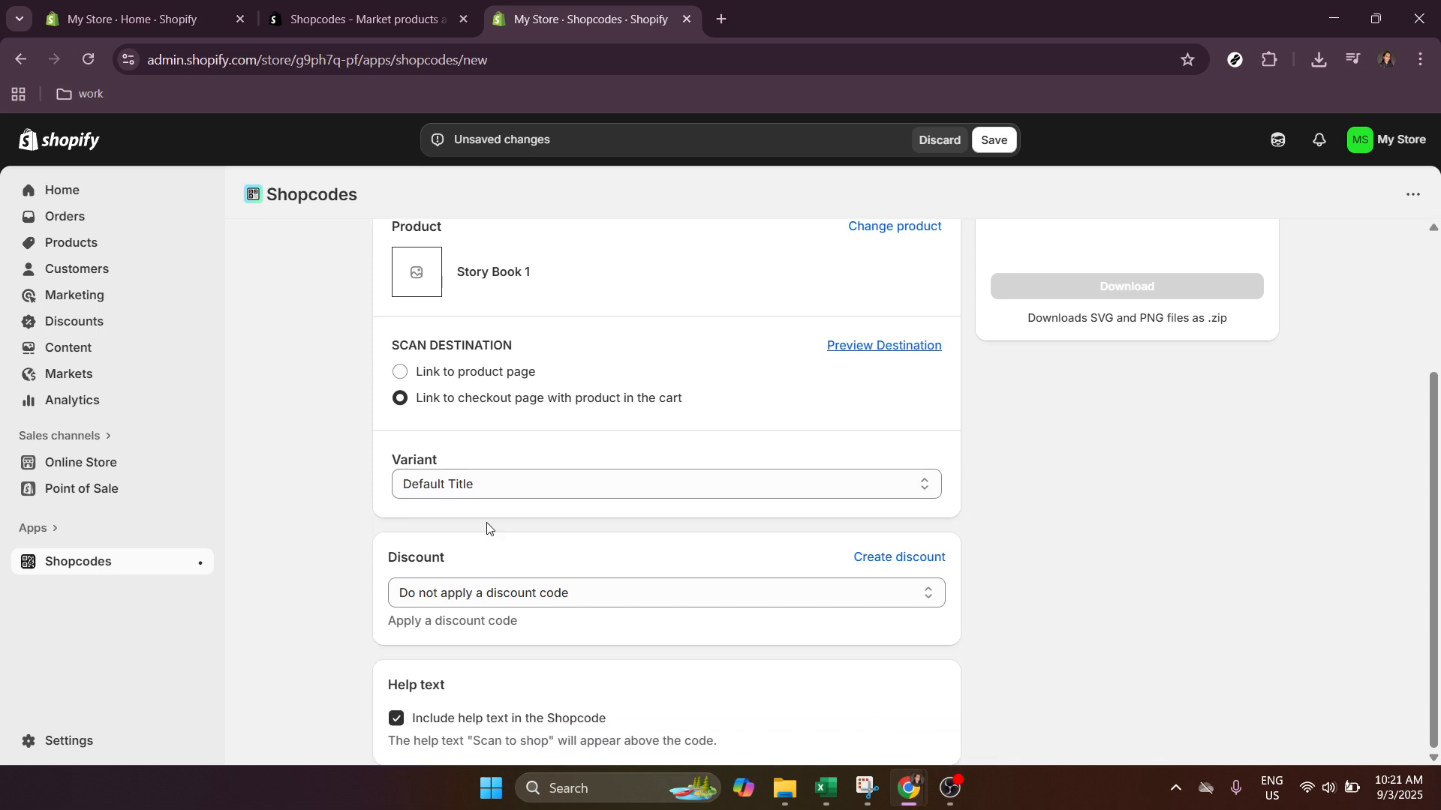
# - Save the story book Shopcode to generate its QR code
pyautogui.scroll(3, 750, 679)
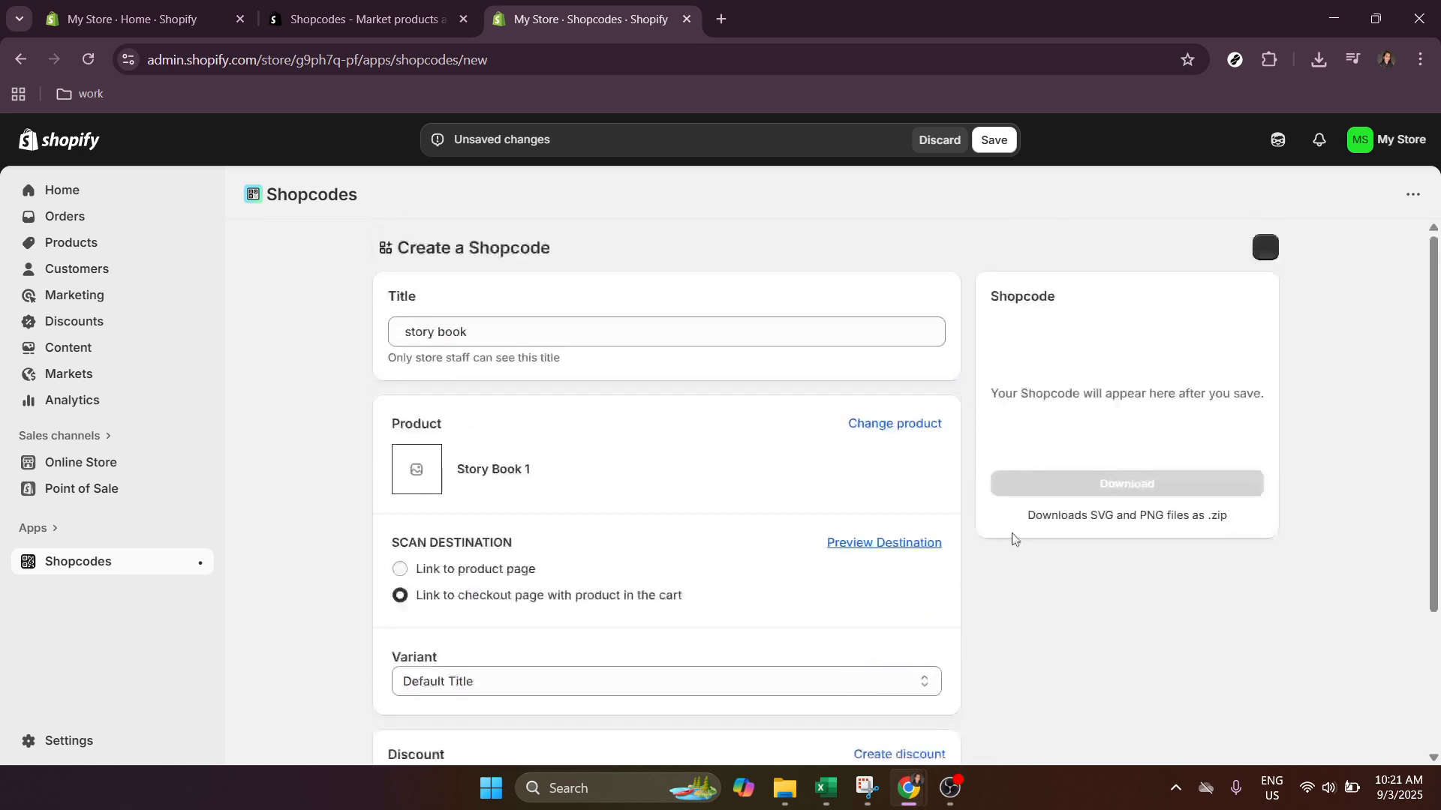
pyautogui.click(989, 148)
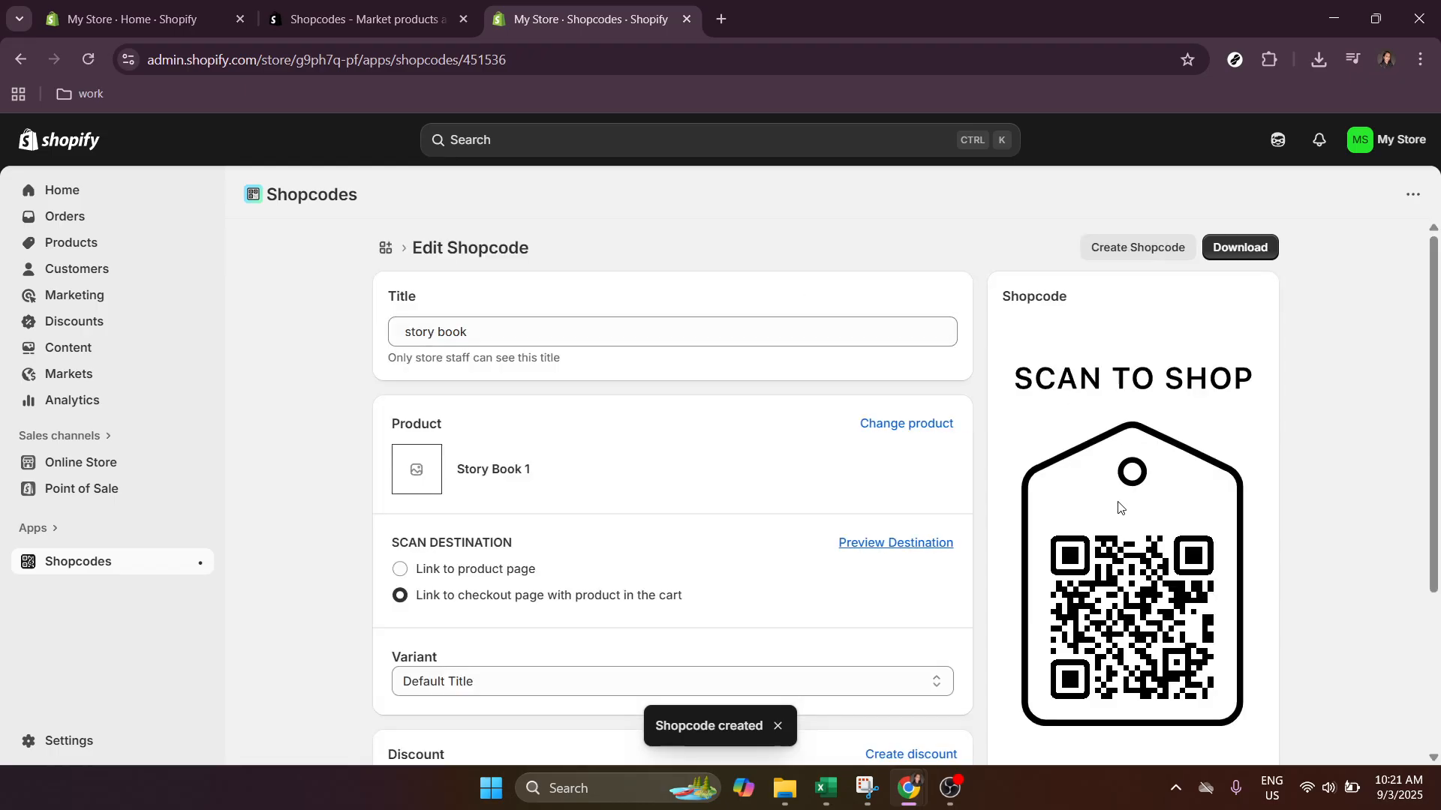
pyautogui.scroll(-2, 1119, 505)
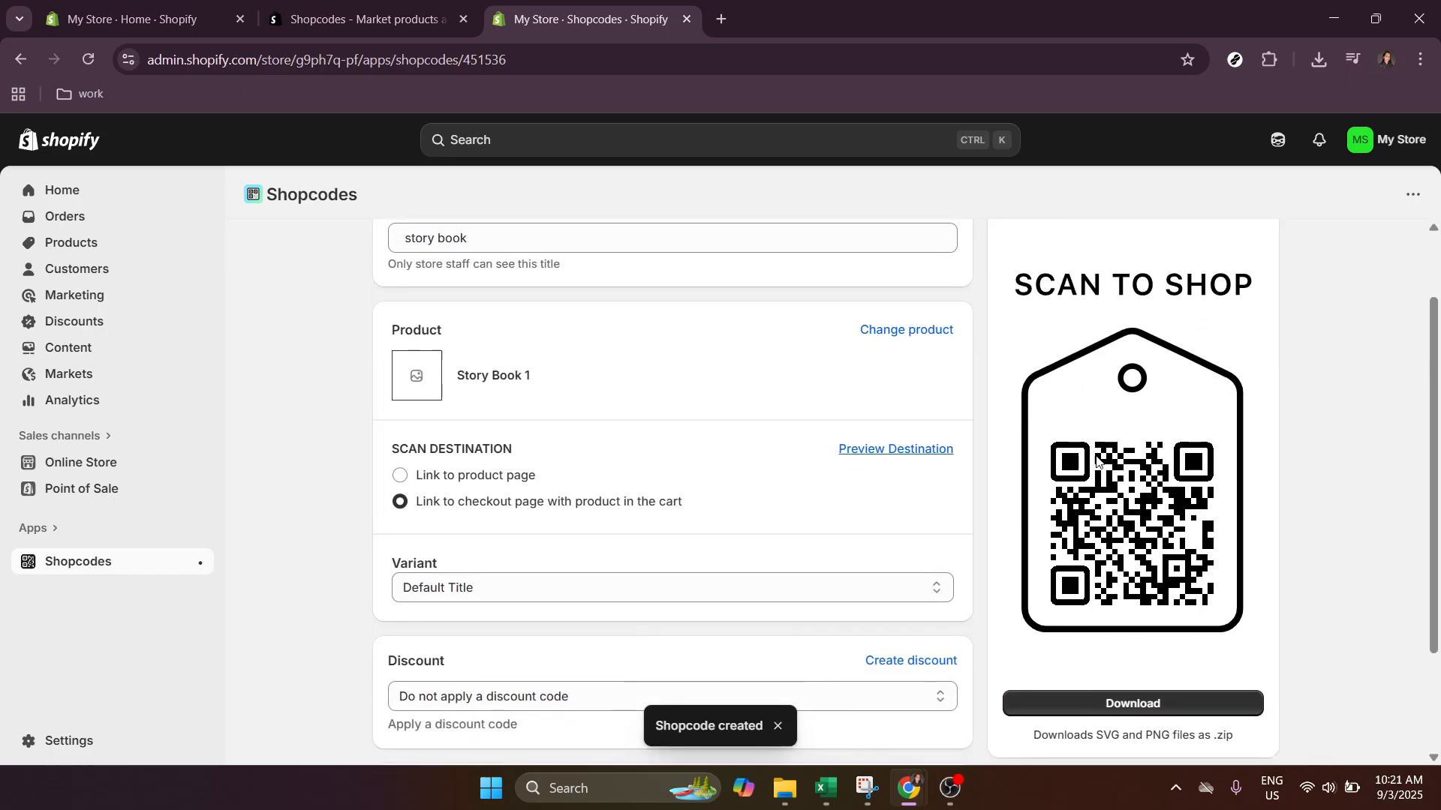